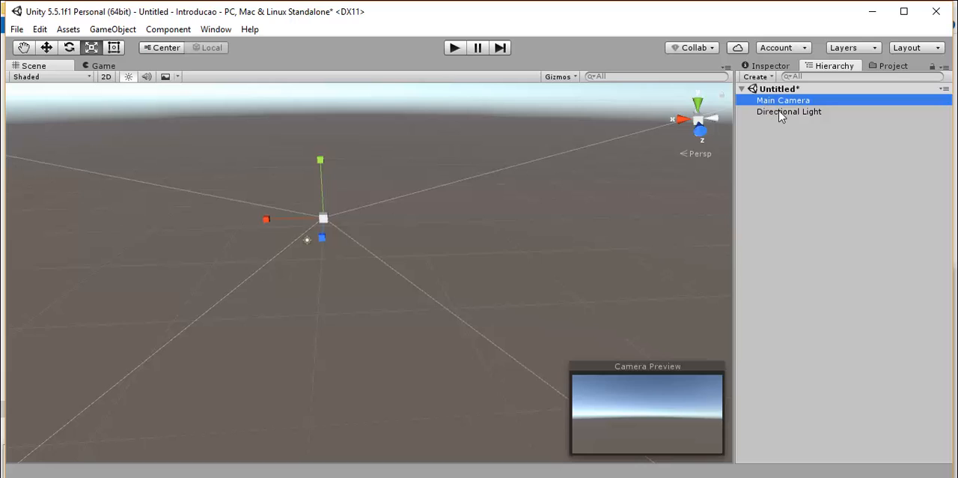
# Examine the scene's camera and light objects and the asset types that can be created in the Assets folder.
pyautogui.click(782, 112)
pyautogui.click(782, 102)
pyautogui.click(891, 66)
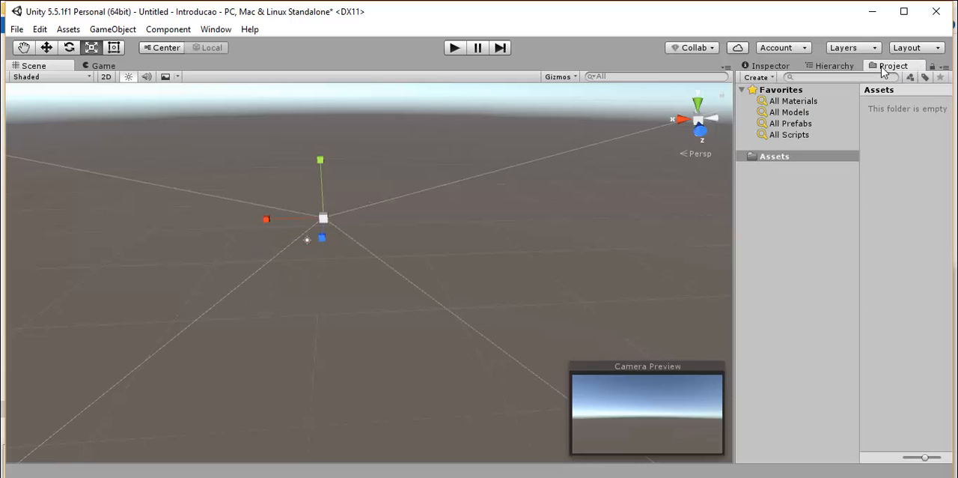
pyautogui.click(764, 157)
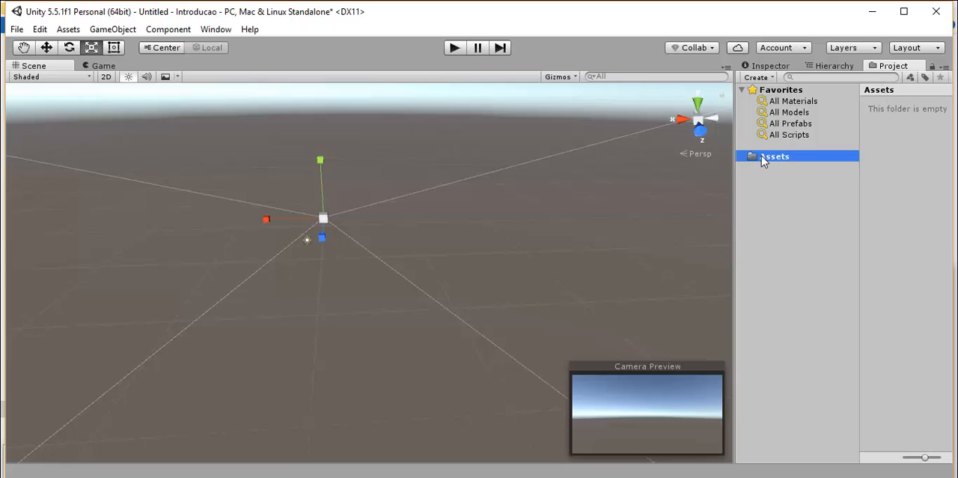
pyautogui.rightClick(761, 156)
pyautogui.moveTo(813, 162)
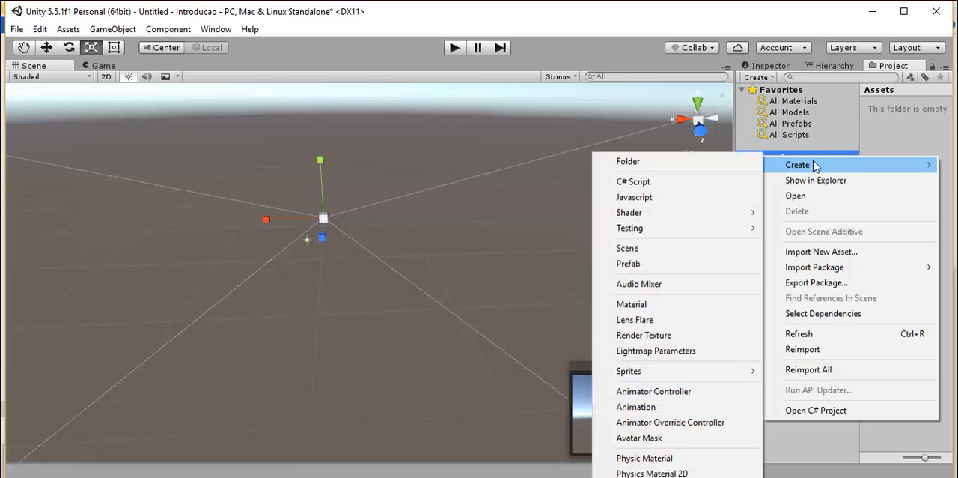
pyautogui.click(792, 155)
pyautogui.rightClick(792, 156)
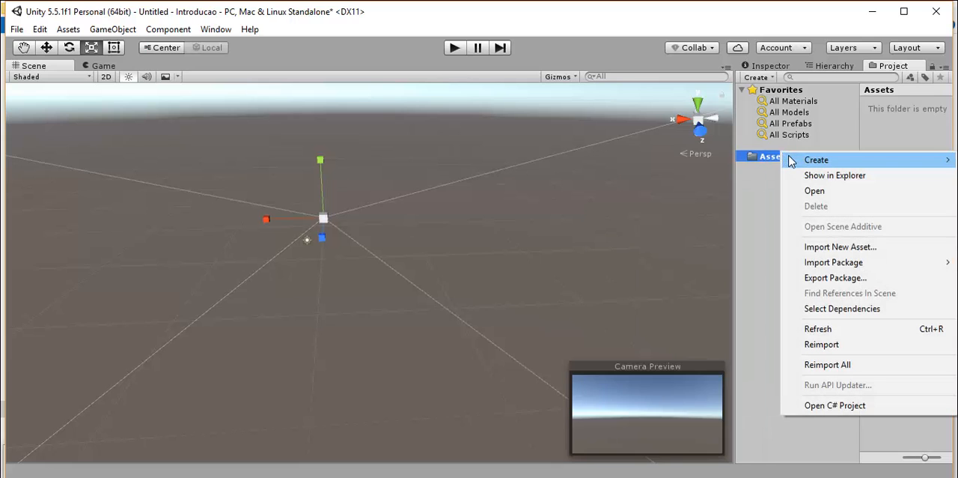
pyautogui.moveTo(816, 160)
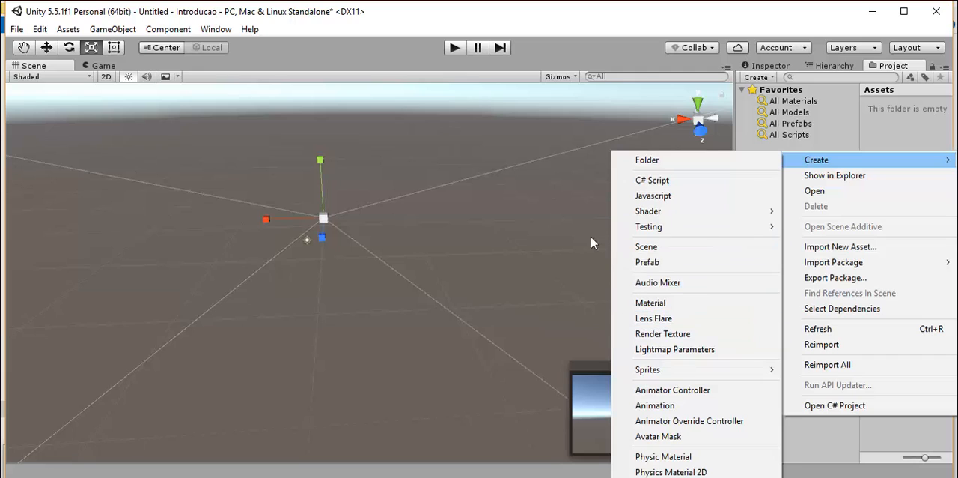
pyautogui.click(525, 227)
pyautogui.click(757, 198)
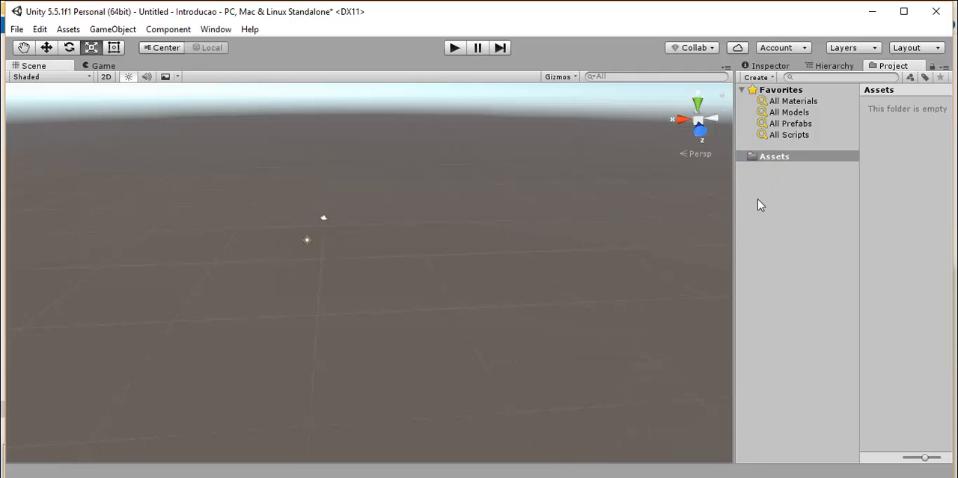
pyautogui.click(760, 156)
# Start a new scene, saving the modified one as Cena1 in the project's Assets folder.
pyautogui.click(17, 30)
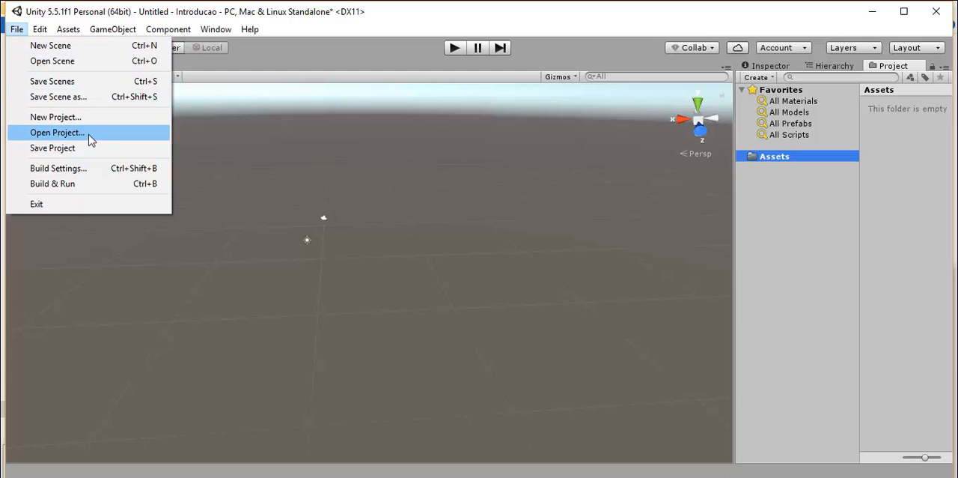
pyautogui.click(63, 65)
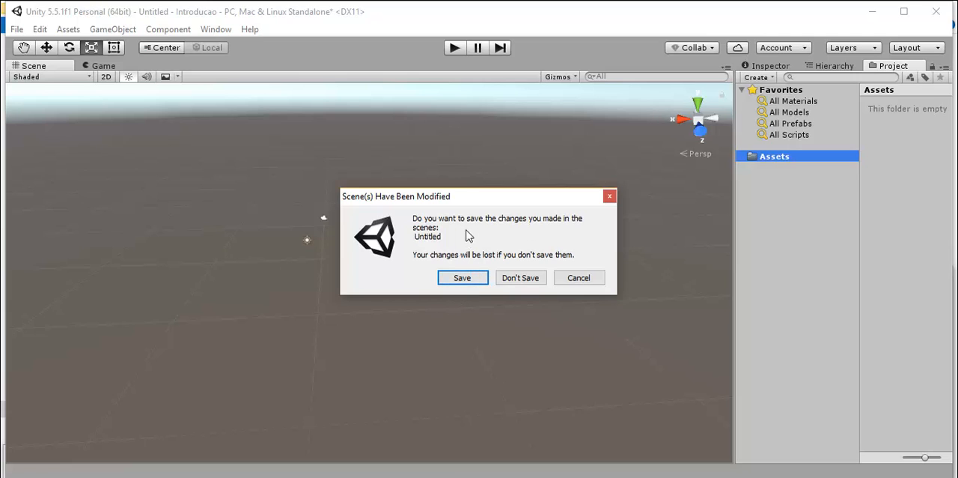
pyautogui.click(462, 279)
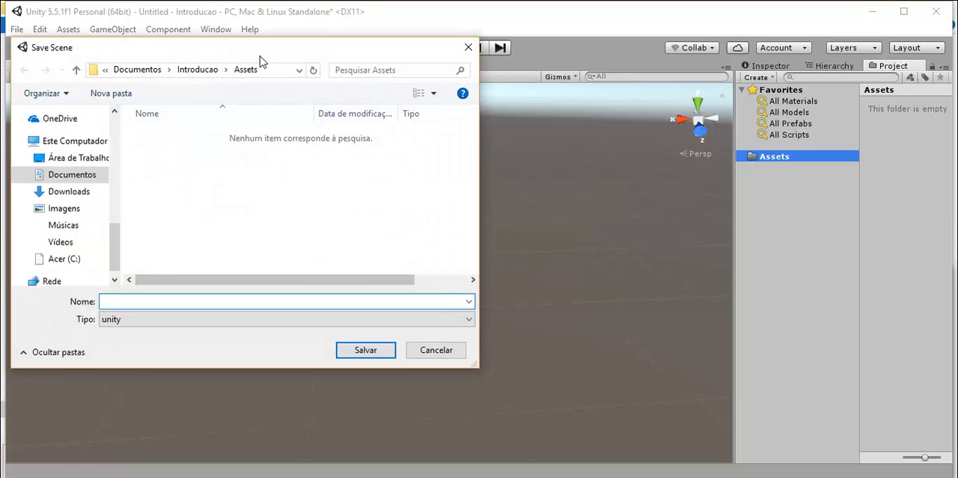
pyautogui.moveTo(260, 56); pyautogui.dragTo(430, 95)
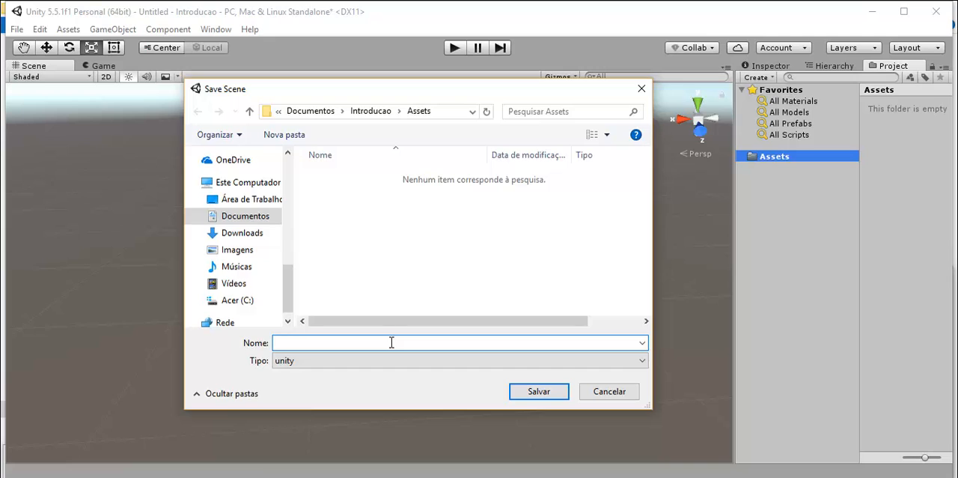
pyautogui.write('Cena1')
pyautogui.press('Return')
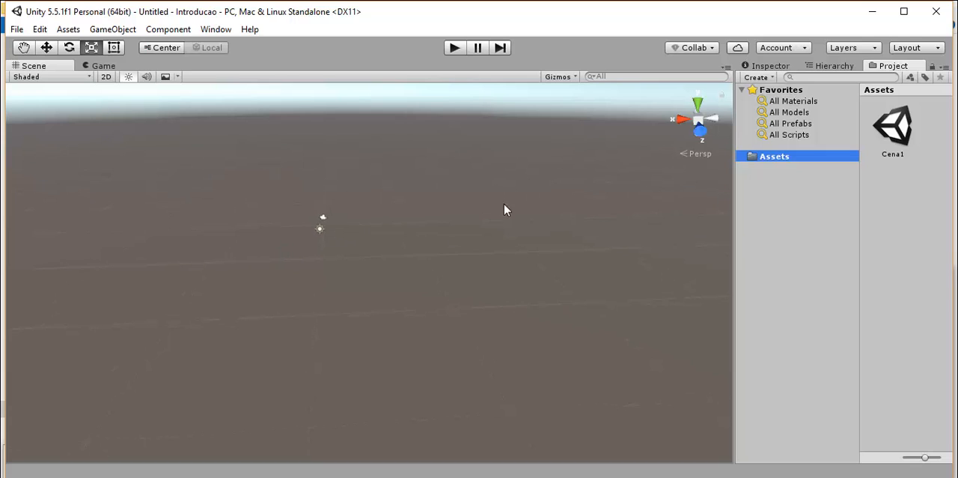
# Examine the Cena1 asset, the new scene's objects, and the options for creating assets, components and game objects.
pyautogui.click(895, 133)
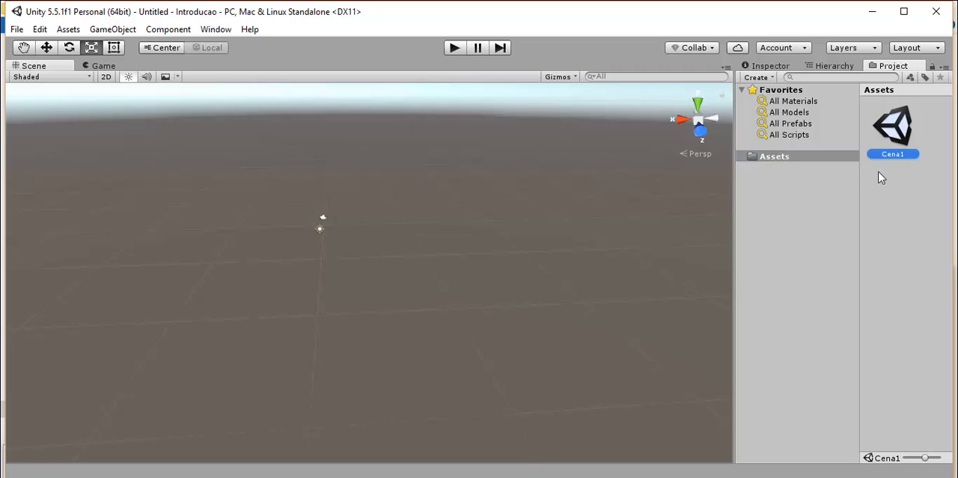
pyautogui.click(830, 67)
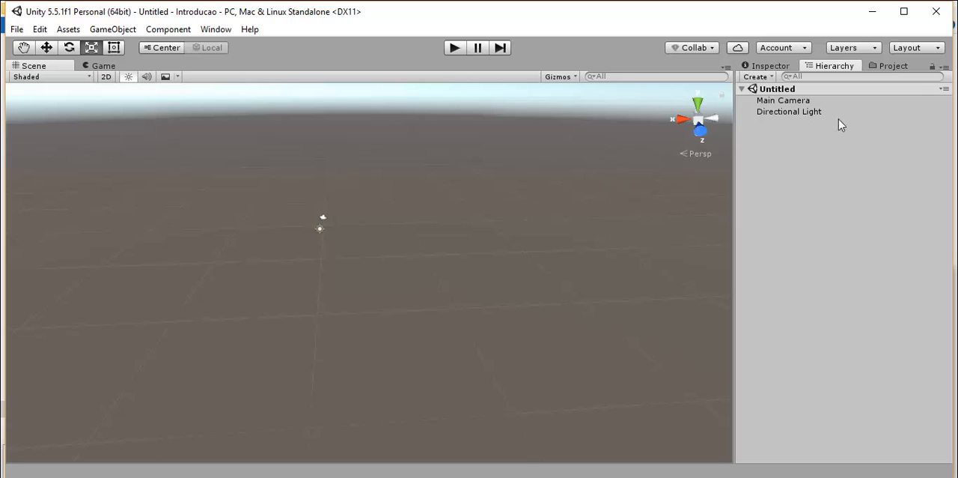
pyautogui.click(893, 66)
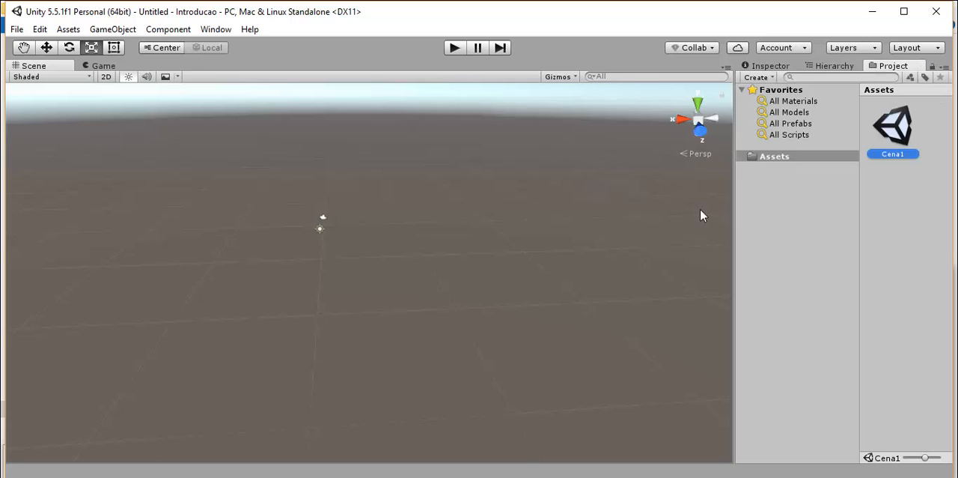
pyautogui.click(321, 218)
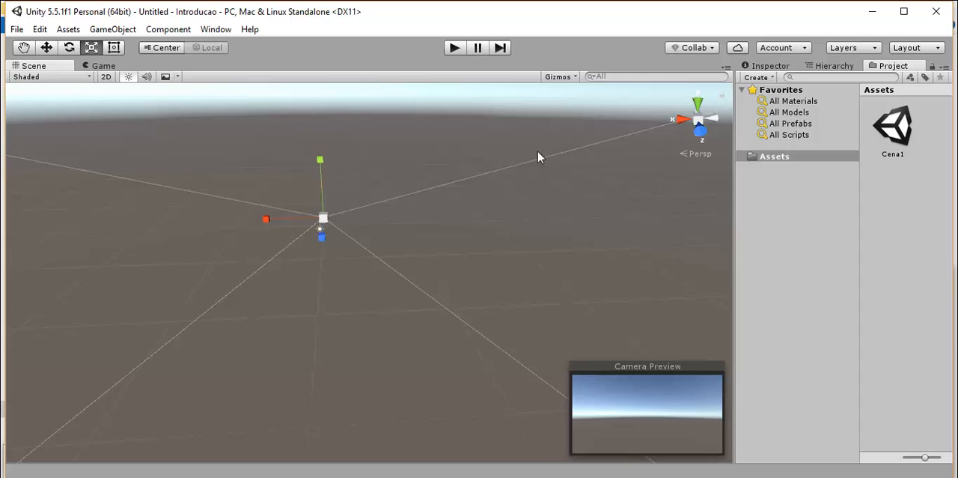
pyautogui.rightClick(774, 158)
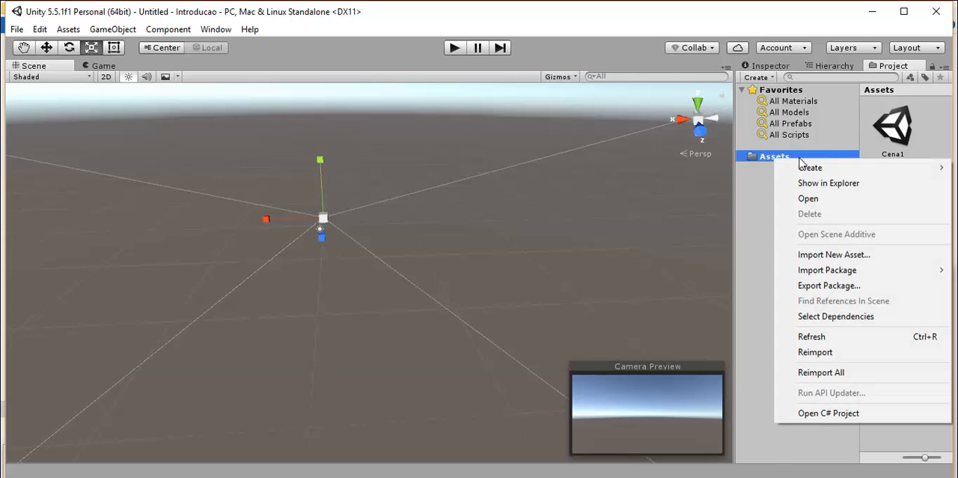
pyautogui.moveTo(807, 169)
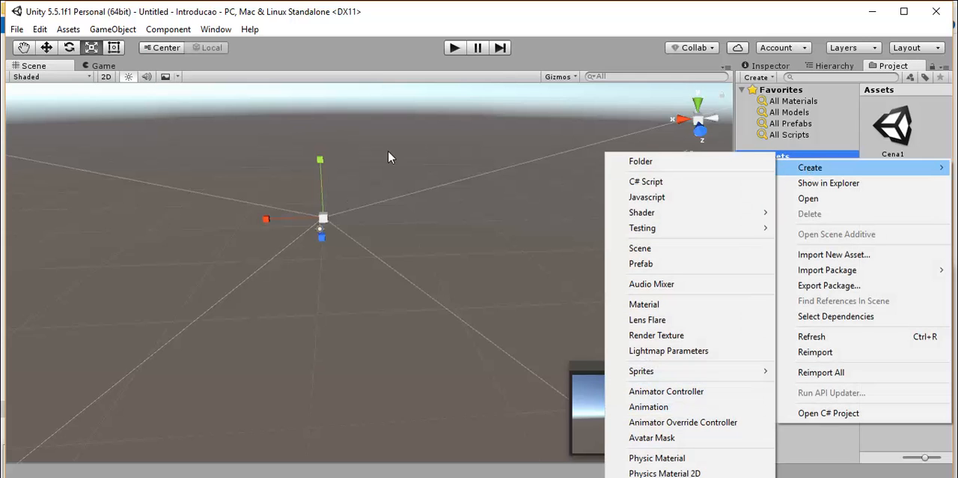
pyautogui.click(168, 37)
pyautogui.click(168, 30)
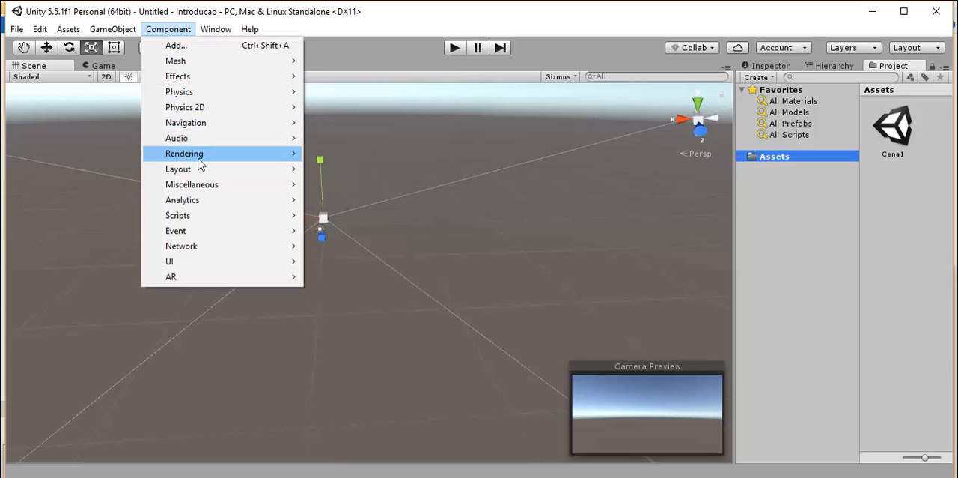
pyautogui.moveTo(199, 158)
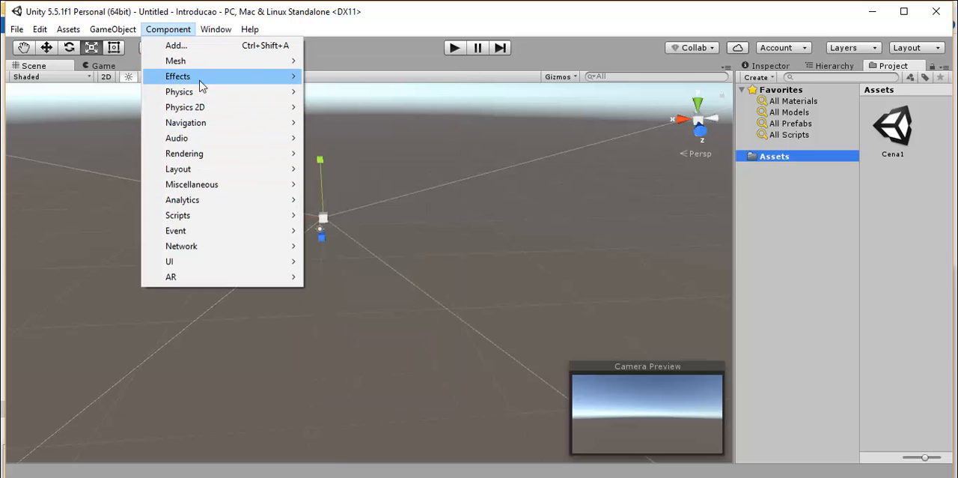
pyautogui.moveTo(113, 29)
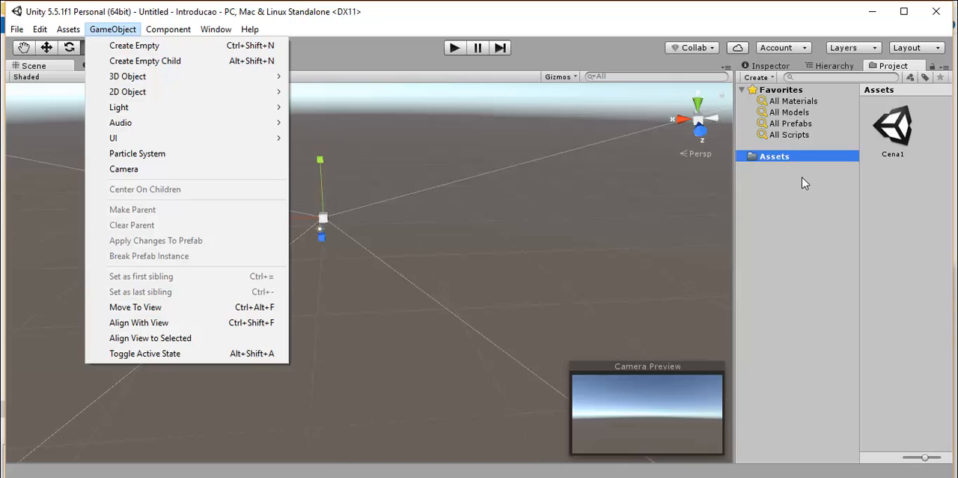
pyautogui.click(505, 226)
pyautogui.click(503, 228)
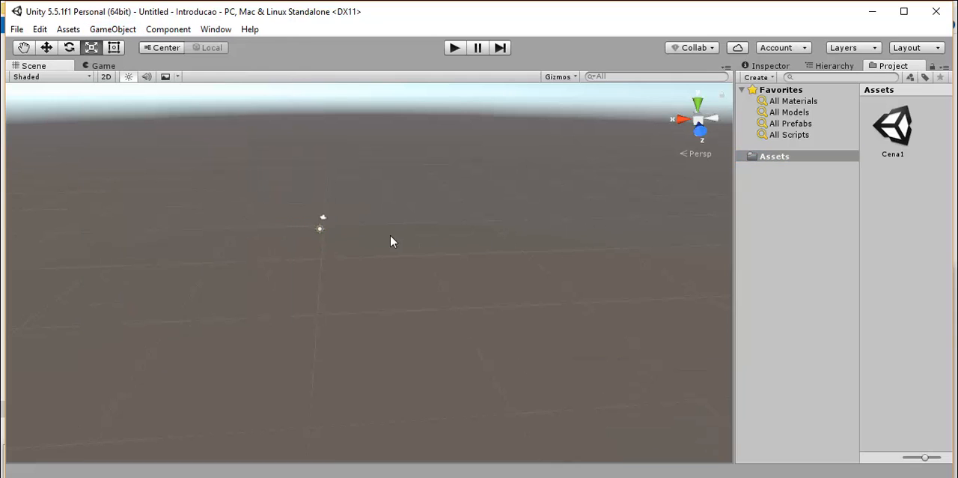
# Add a 3D Terrain object to the untitled scene.
pyautogui.scroll(3, 332, 252)
pyautogui.scroll(-2, 332, 252)
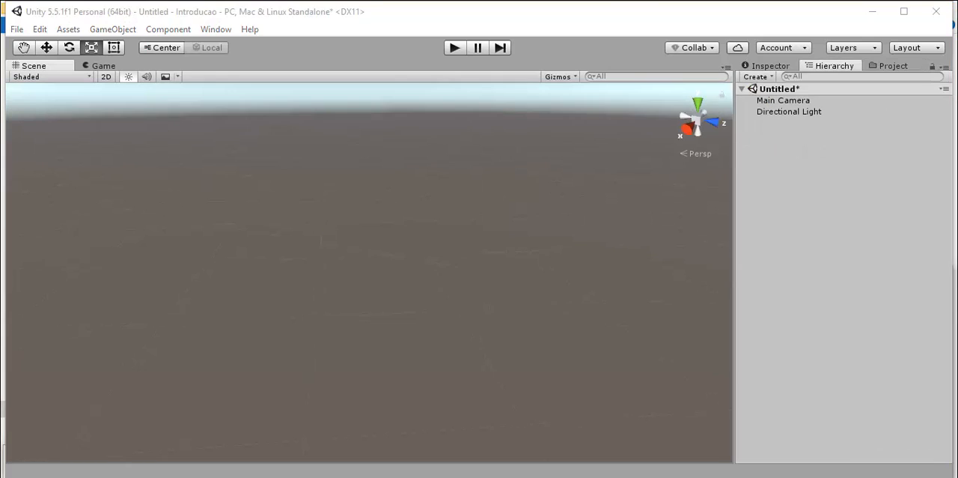
pyautogui.moveTo(419, 239); pyautogui.dragTo(382, 210, button='right')
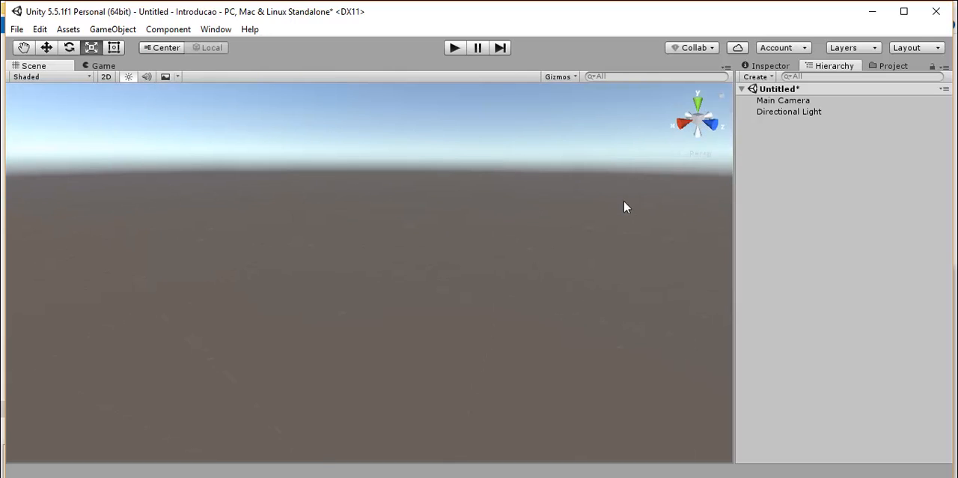
pyautogui.click(890, 65)
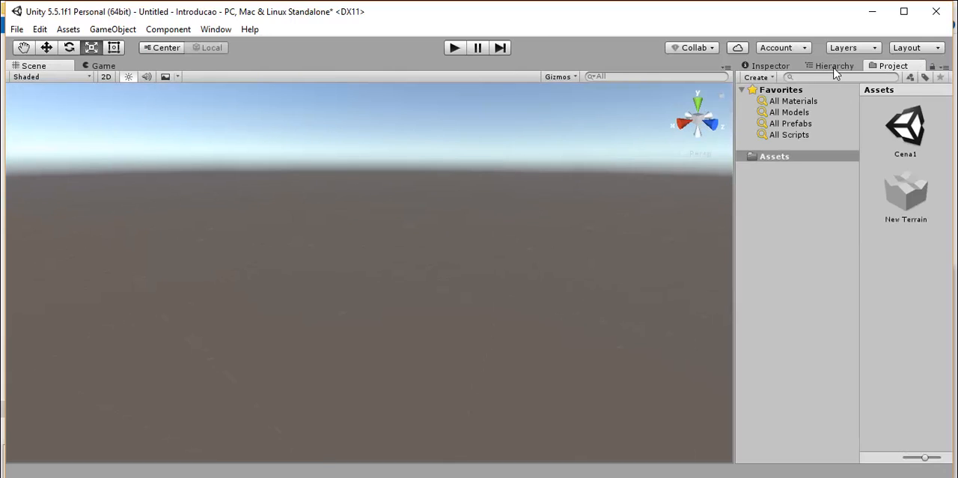
pyautogui.click(832, 68)
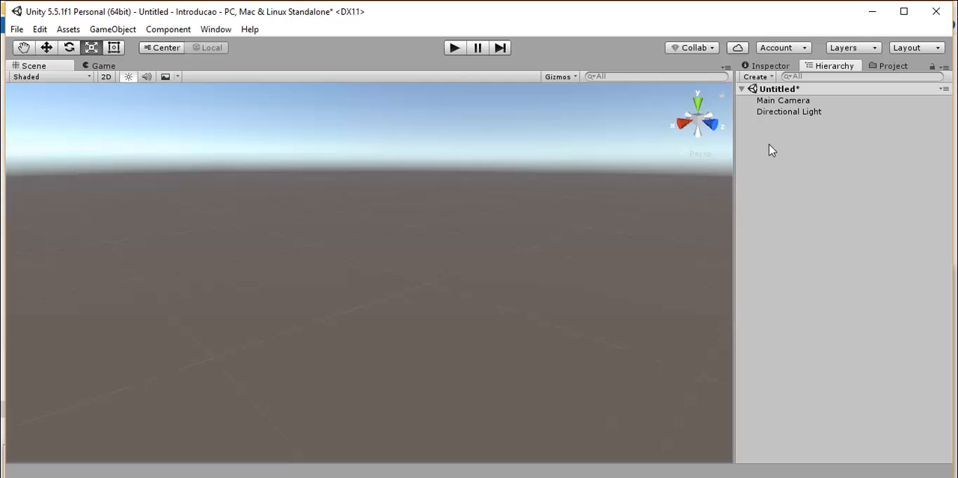
pyautogui.rightClick(774, 124)
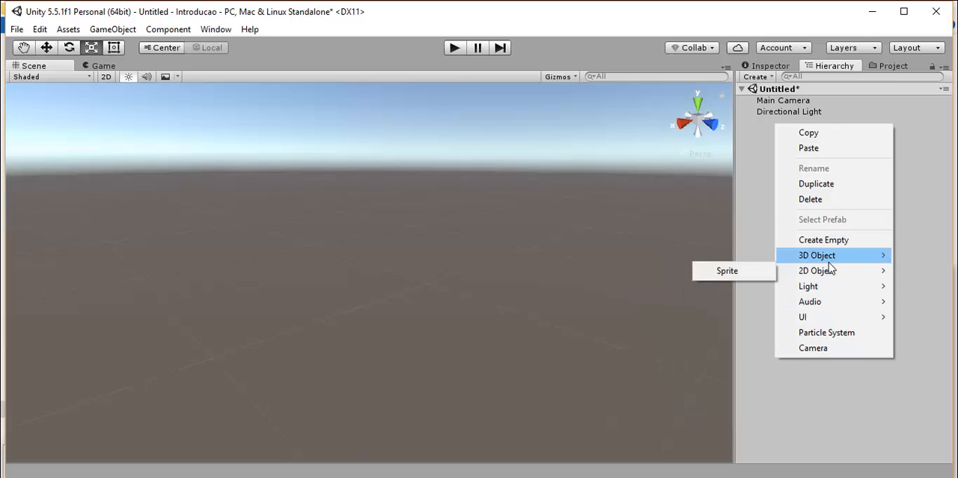
pyautogui.moveTo(827, 260)
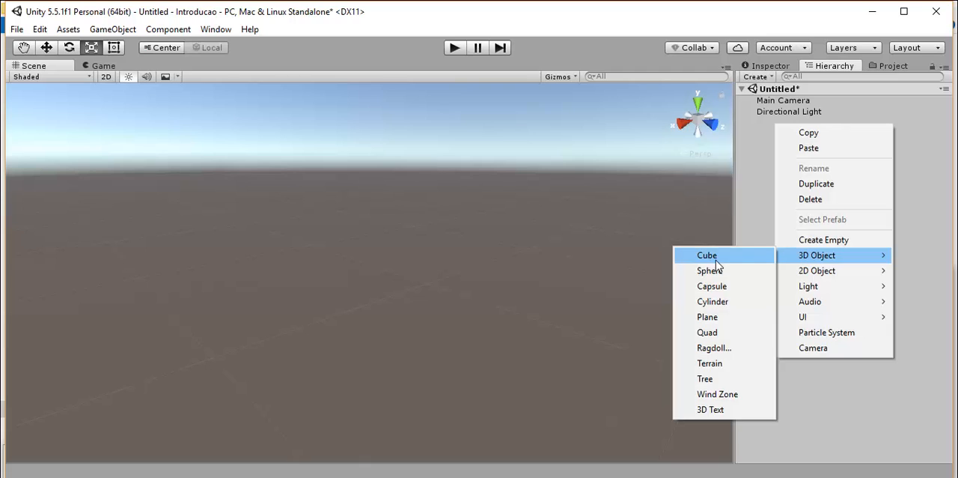
pyautogui.click(726, 363)
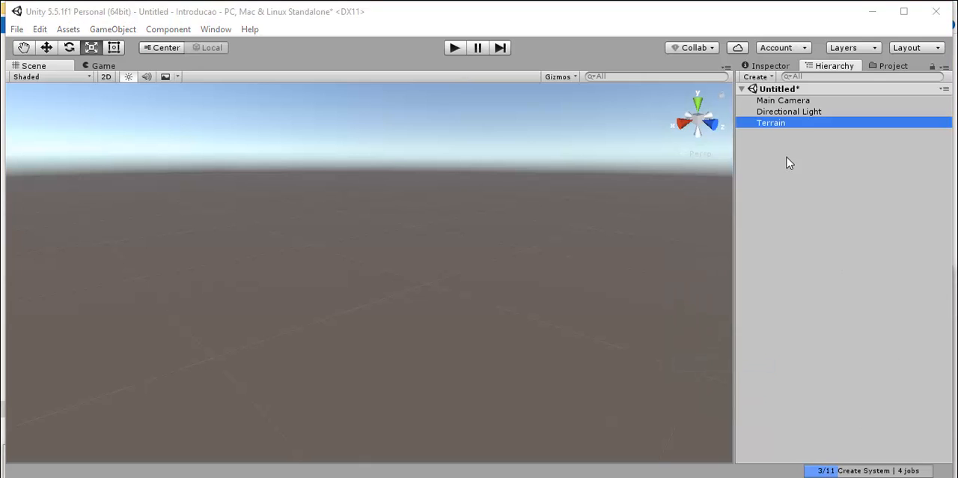
# Select the Terrain and move it slightly in the negative direction along its Z axis.
pyautogui.click(772, 125)
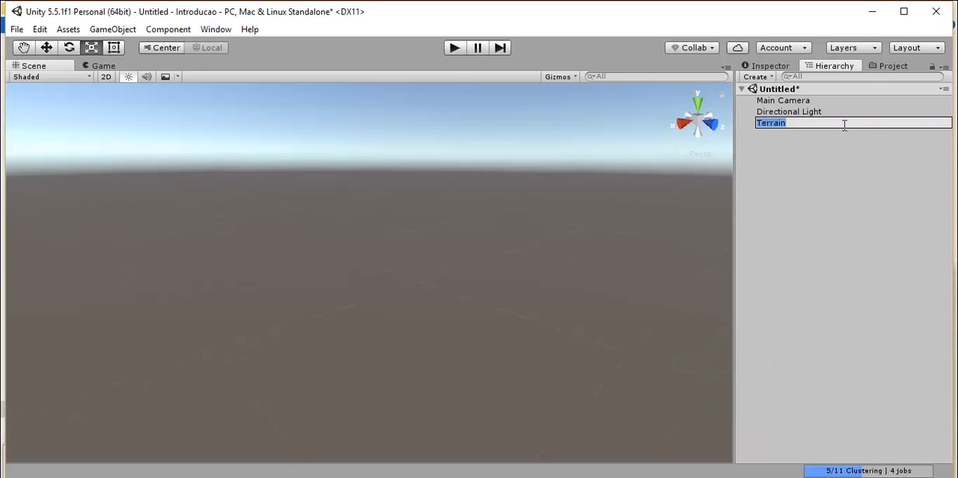
pyautogui.click(821, 170)
pyautogui.click(761, 126)
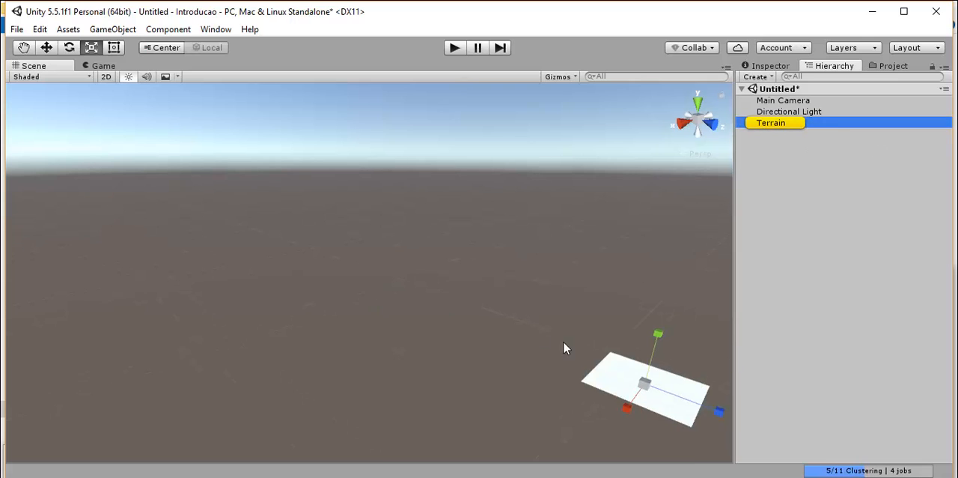
pyautogui.press('f')
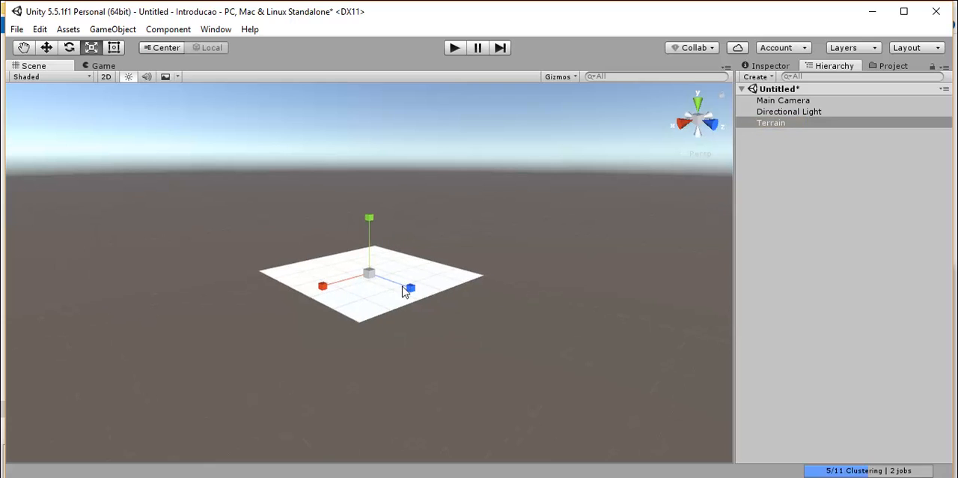
pyautogui.press('w')
pyautogui.press('x')
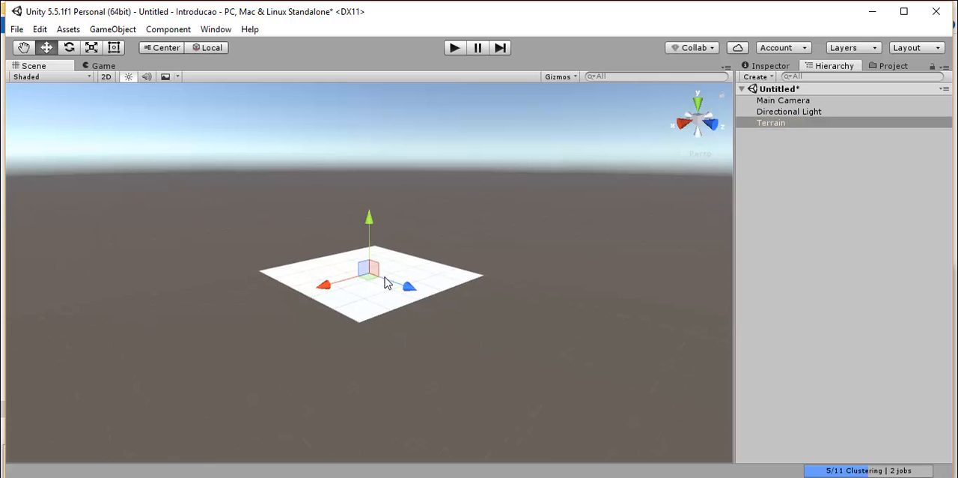
pyautogui.moveTo(412, 293); pyautogui.dragTo(387, 290)
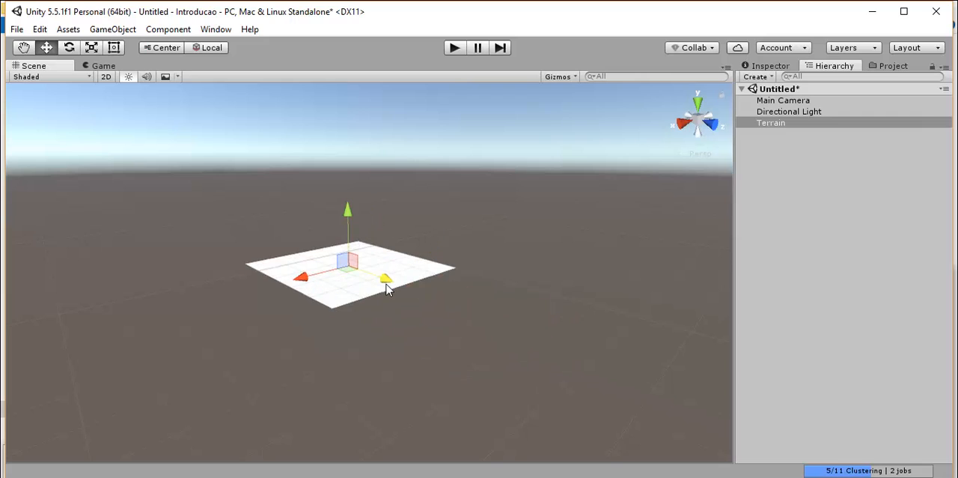
# Scale the Terrain uniformly in the scene with the Scale tool to about -1.47 on all axes.
pyautogui.press('r')
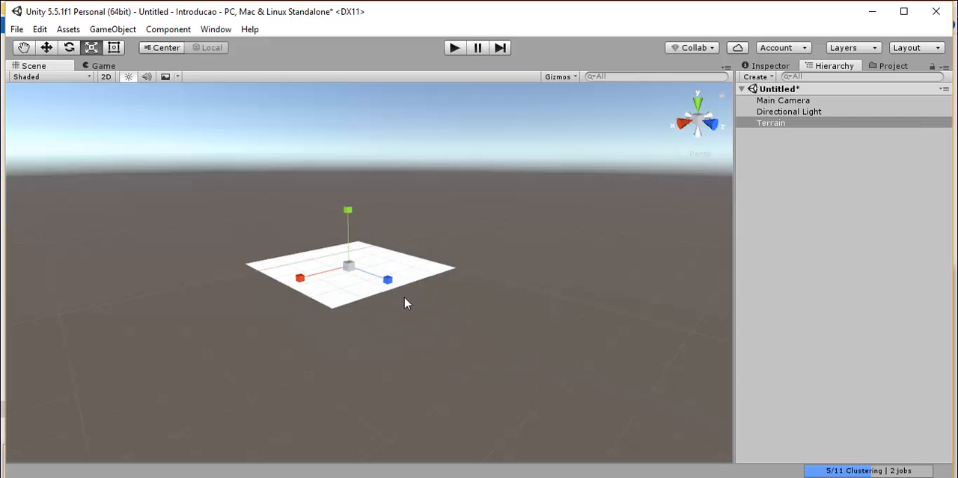
pyautogui.press('e')
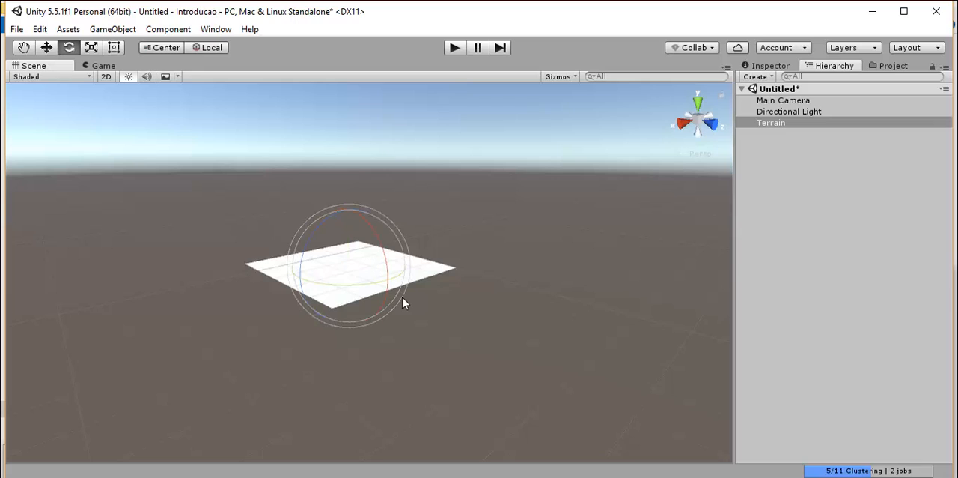
pyautogui.press('r')
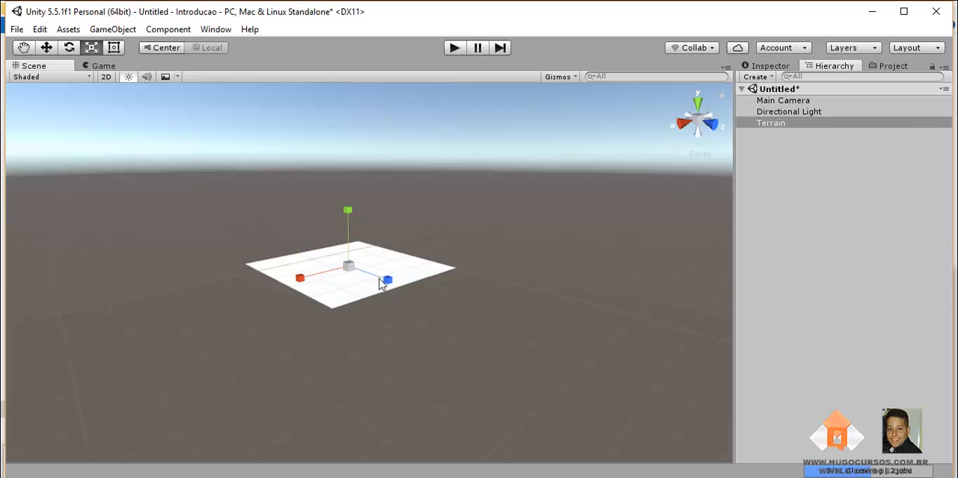
pyautogui.moveTo(347, 266); pyautogui.dragTo(346, 314)
pyautogui.scroll(-5, 346, 320)
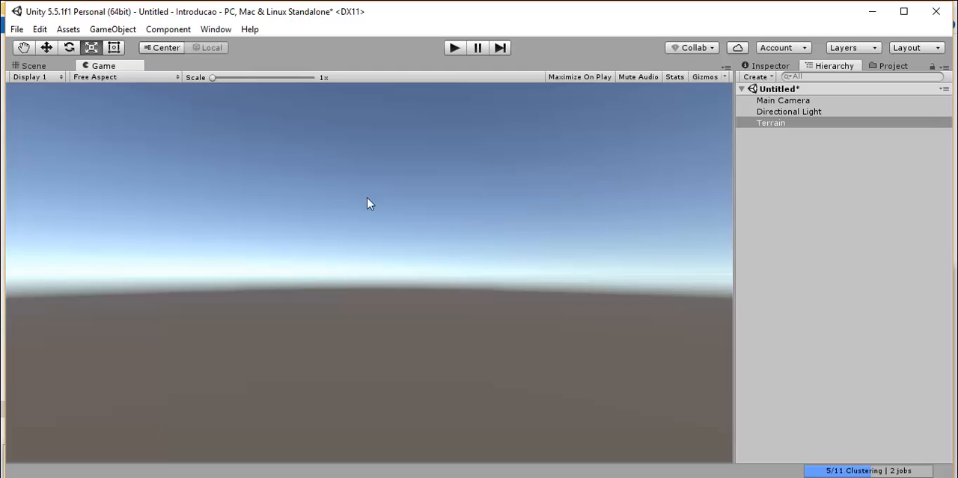
pyautogui.click(30, 66)
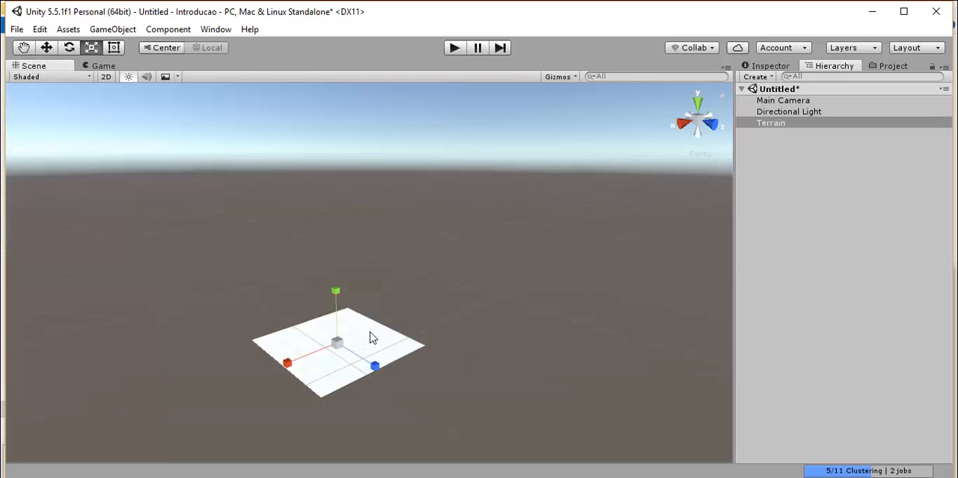
pyautogui.click(415, 320)
pyautogui.click(355, 359)
pyautogui.moveTo(339, 344); pyautogui.dragTo(320, 375)
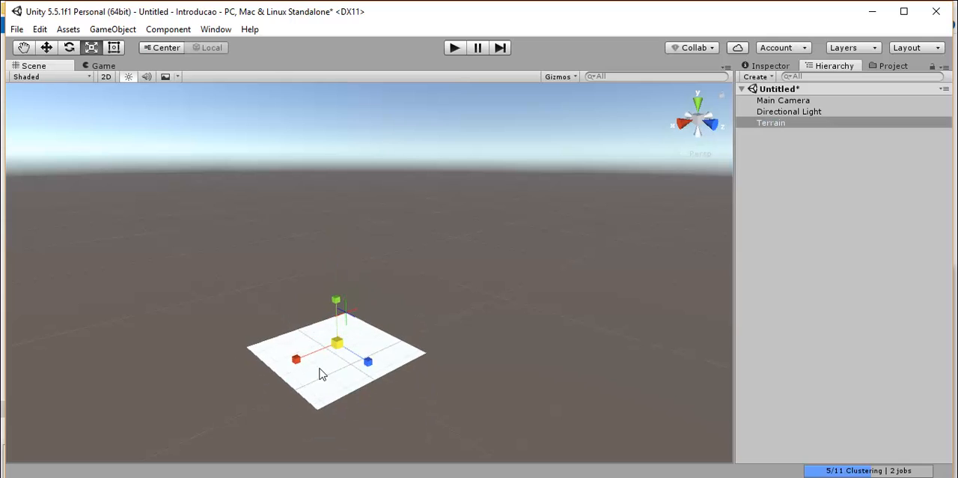
# Set the Terrain's position to 0 on the X, Y and Z axes.
pyautogui.click(757, 77)
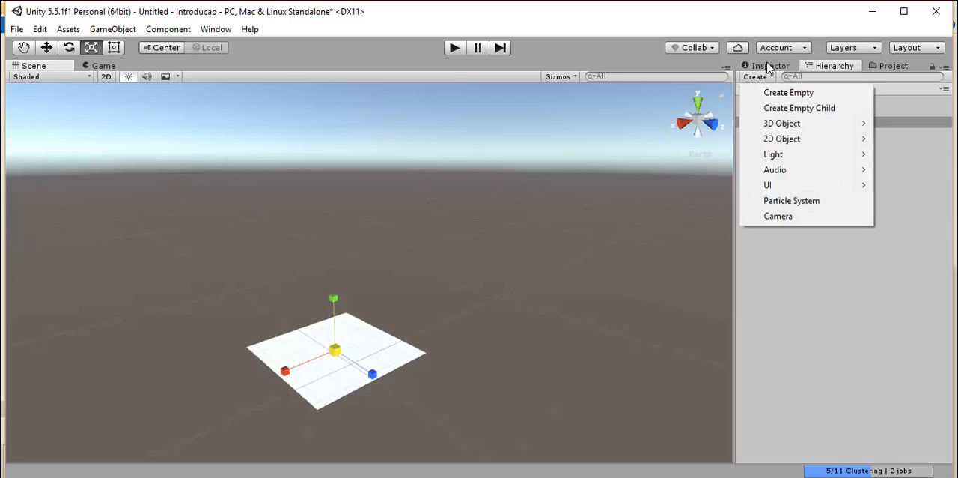
pyautogui.click(769, 66)
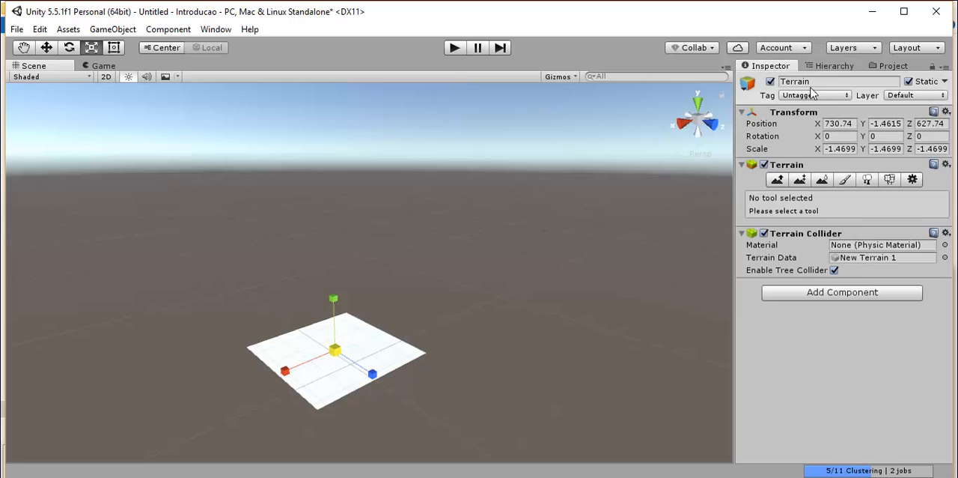
pyautogui.click(840, 124)
pyautogui.write('0')
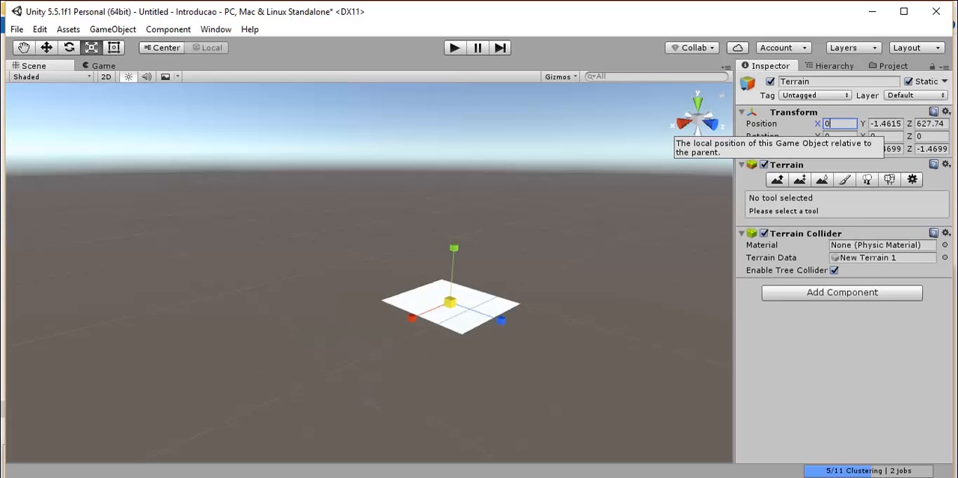
pyautogui.press('Tab')
pyautogui.write('0')
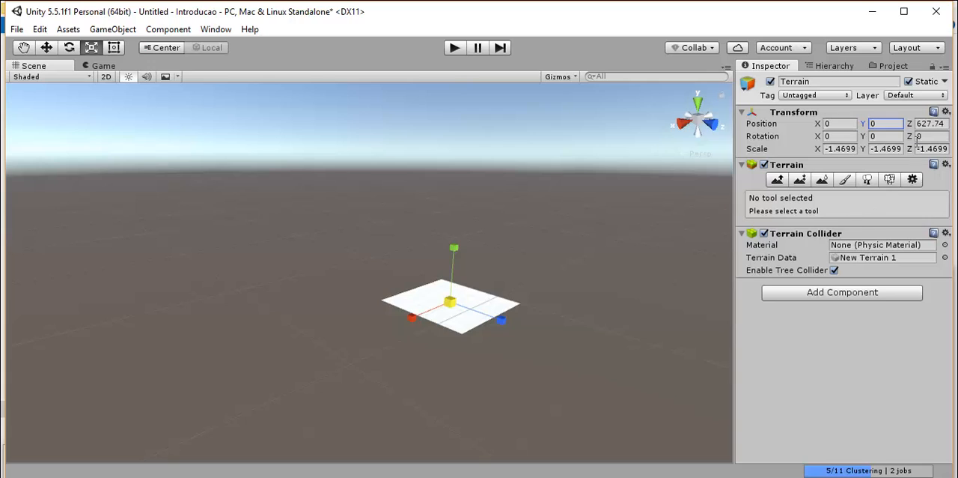
pyautogui.click(940, 124)
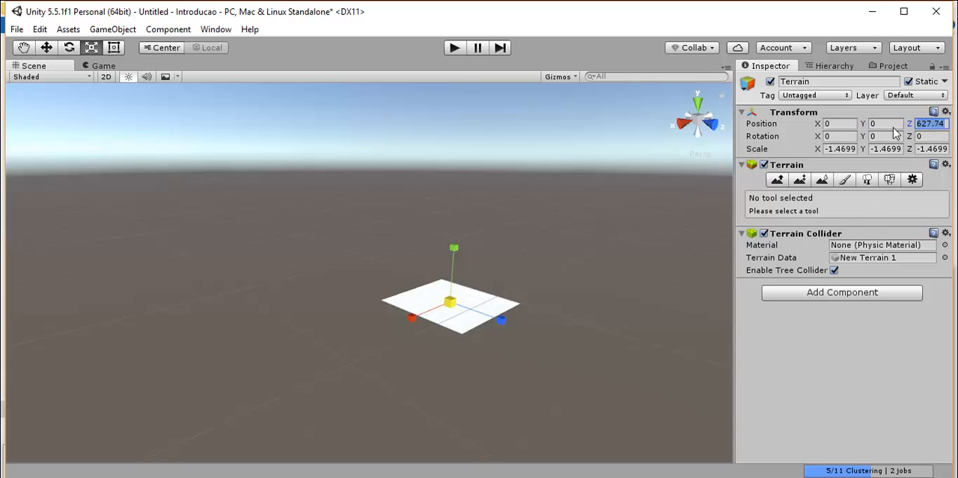
pyautogui.write('0')
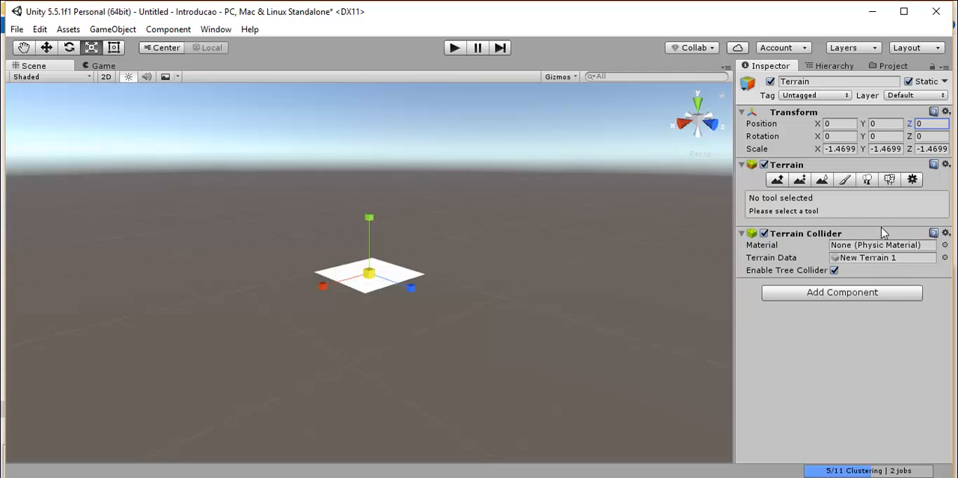
# Set the Terrain's scale to X 2, Y 2 and Z -2.
pyautogui.click(825, 150)
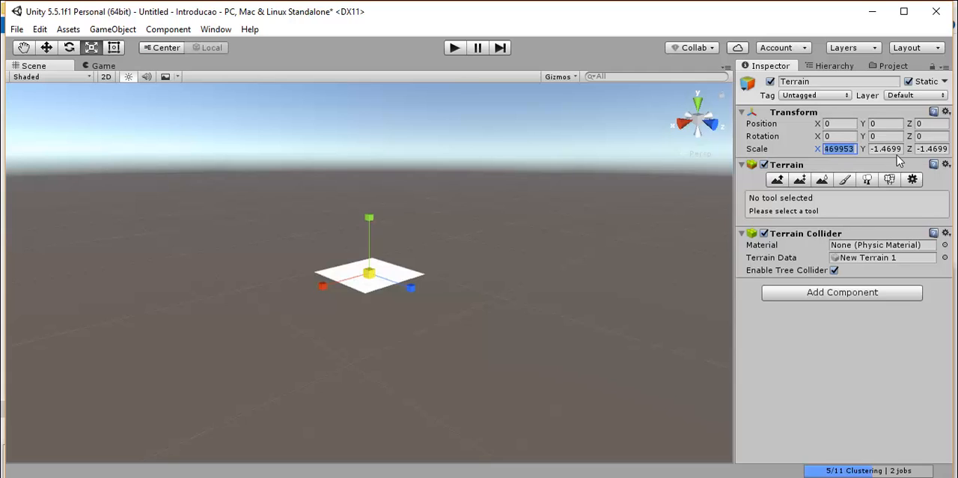
pyautogui.write('2')
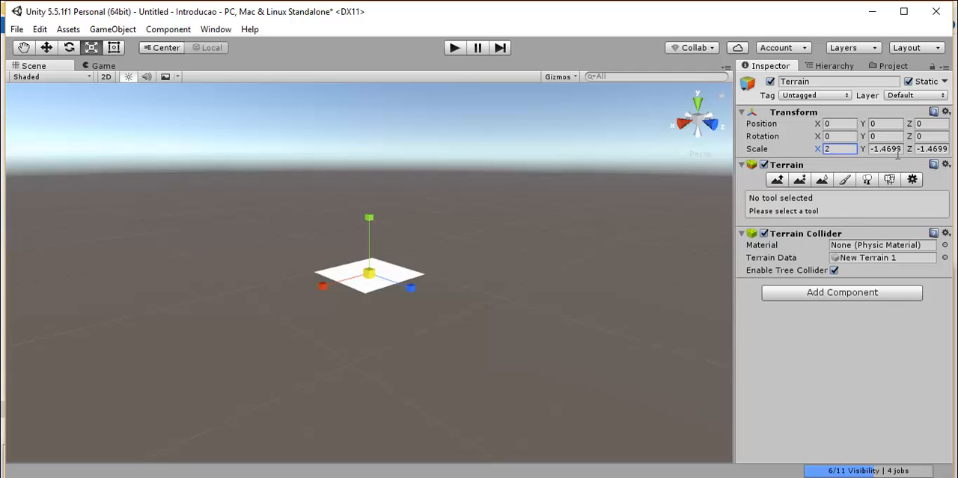
pyautogui.click(875, 149)
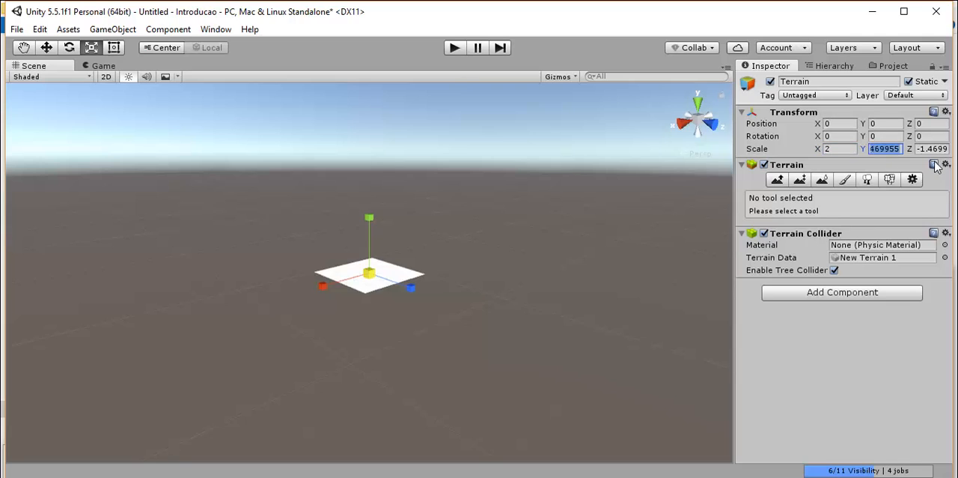
pyautogui.write('2')
pyautogui.click(922, 149)
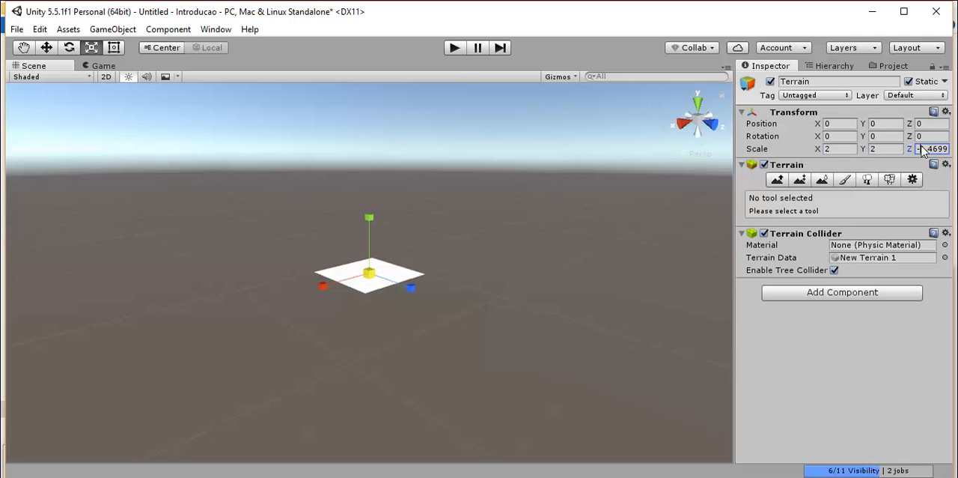
pyautogui.write('-2')
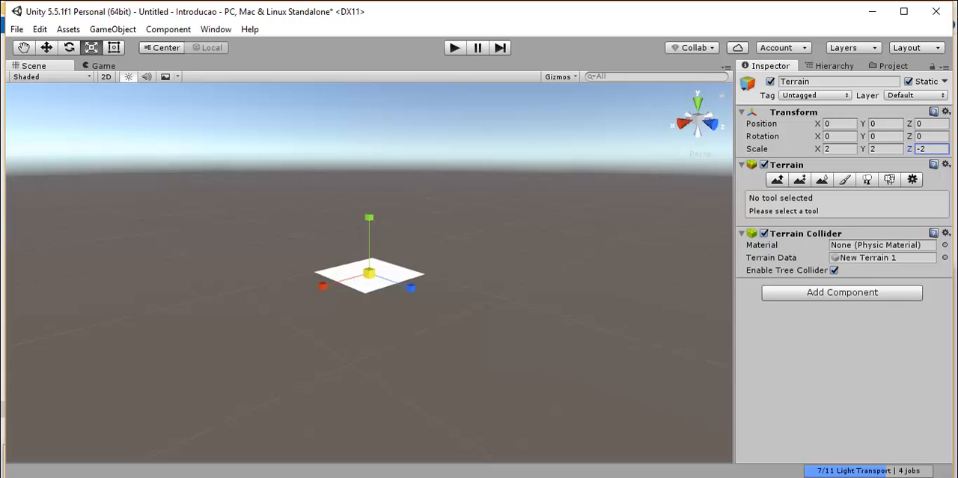
# Choose the Smooth Height terrain tool with the largest solid round brush and apply it once to the Terrain.
pyautogui.click(779, 181)
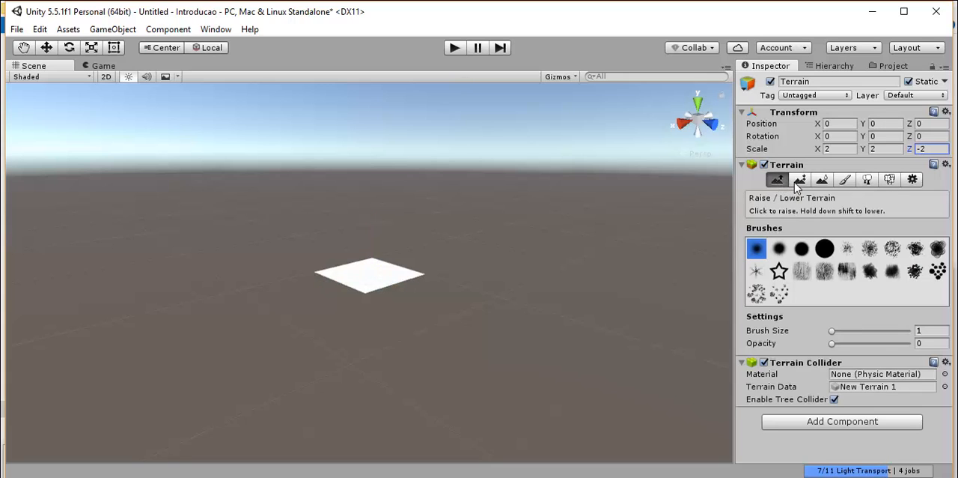
pyautogui.click(796, 182)
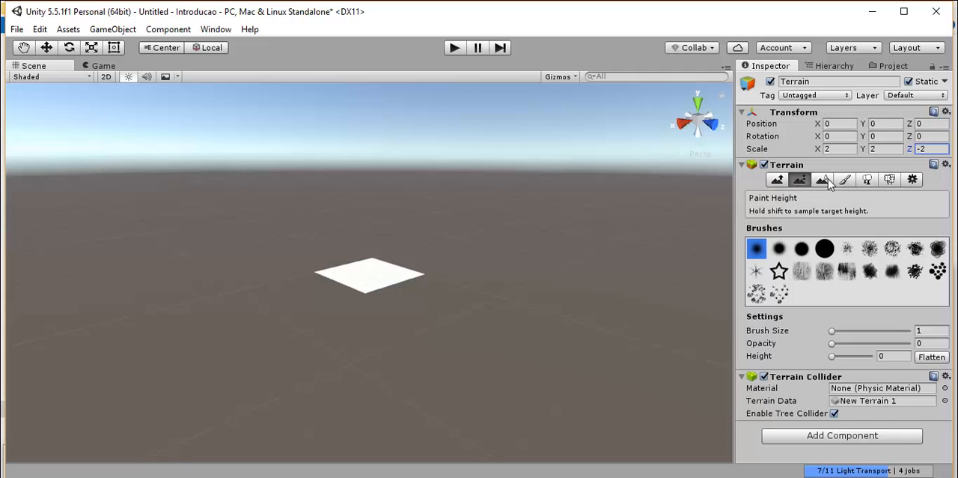
pyautogui.click(824, 182)
pyautogui.click(825, 269)
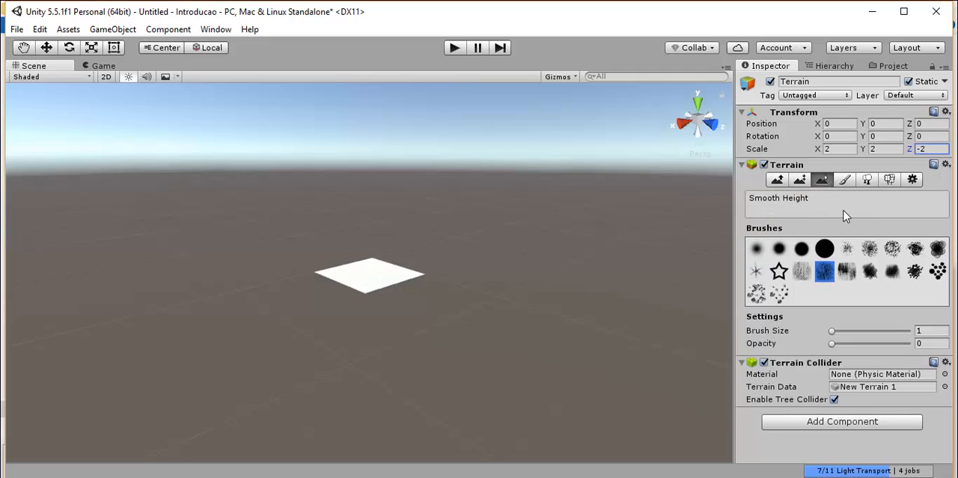
pyautogui.click(825, 249)
pyautogui.click(385, 278)
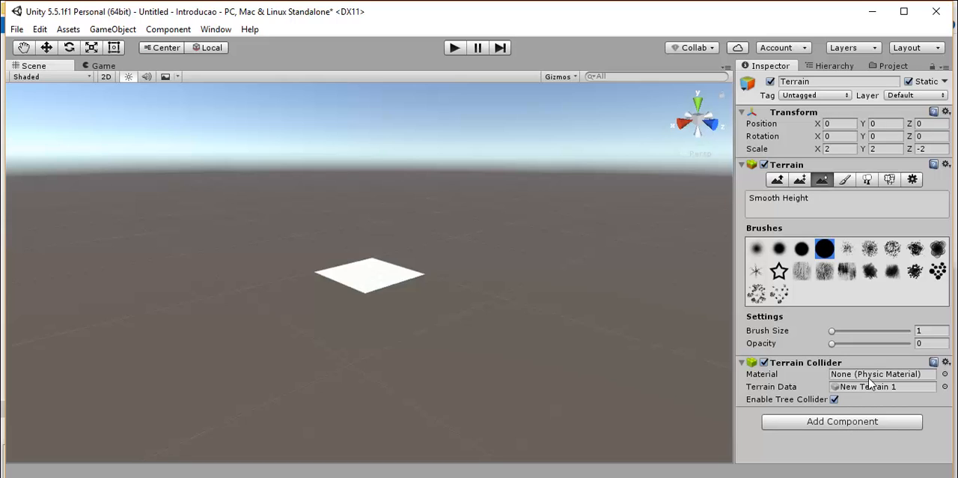
# Look at the physic materials available for the Terrain Collider and close the selection without choosing one.
pyautogui.click(763, 376)
pyautogui.click(945, 374)
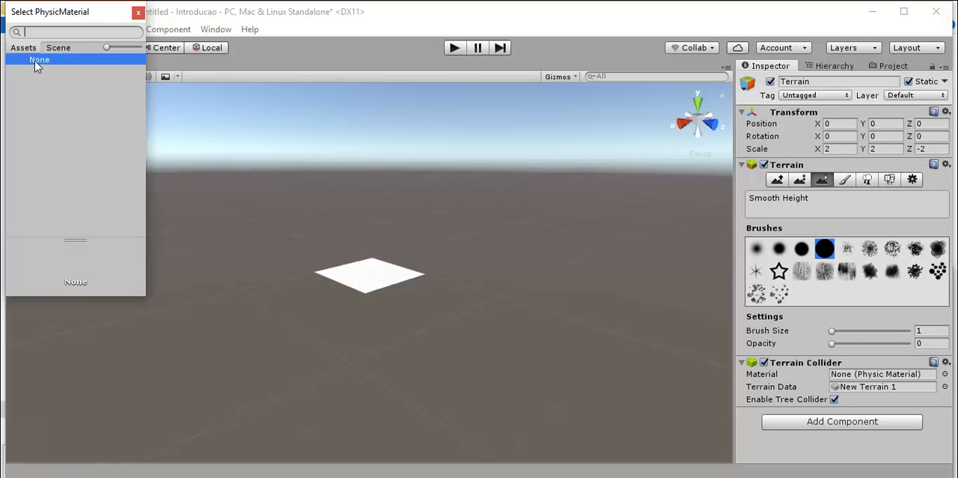
pyautogui.click(137, 15)
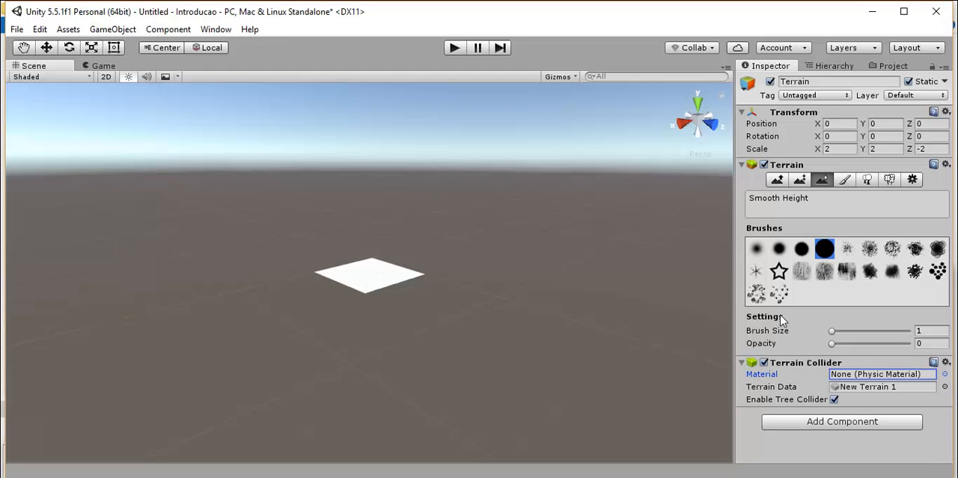